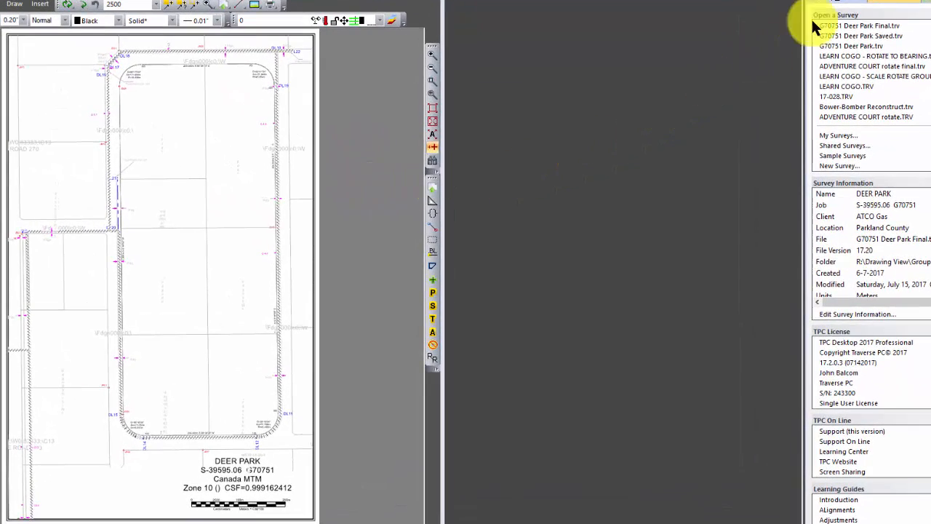
# Step: Show the survey's traverse list and inspect the grouped XRef objects in the finished Deer Park drawing
pyautogui.click(894, 6)
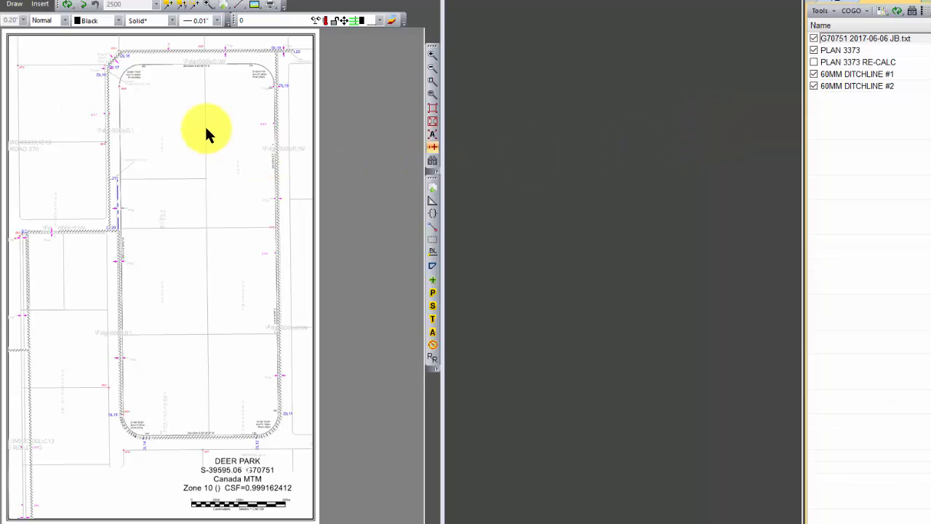
pyautogui.click(71, 106)
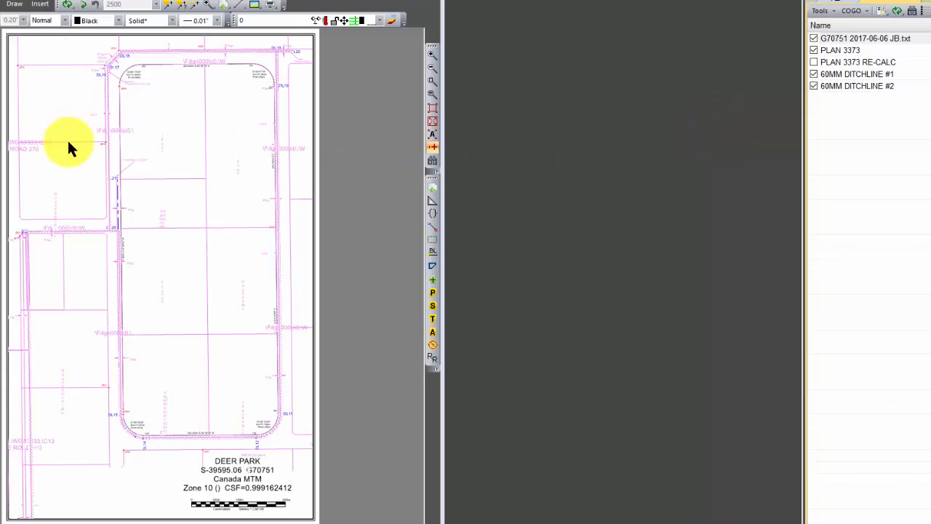
pyautogui.moveTo(69, 145)
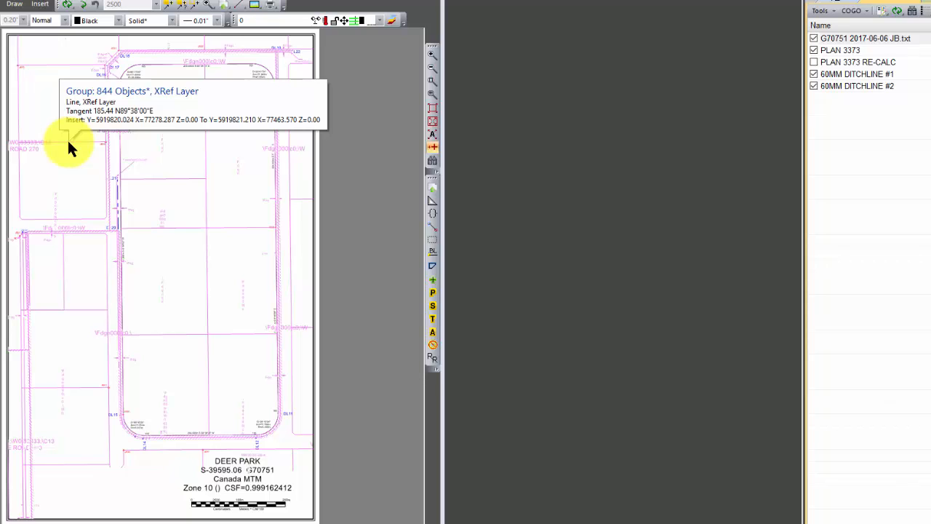
pyautogui.click(69, 143)
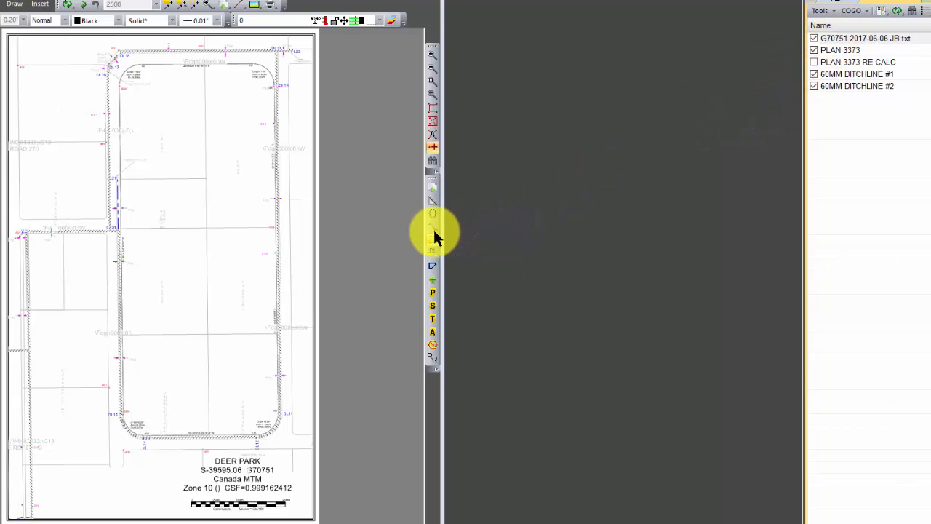
# Step: Highlight PLAN 3373, 60MM DITCHLINE #1 and 60MM DITCHLINE #2 one by one to compare them with the XRef linework near DL16–DL21
pyautogui.click(433, 265)
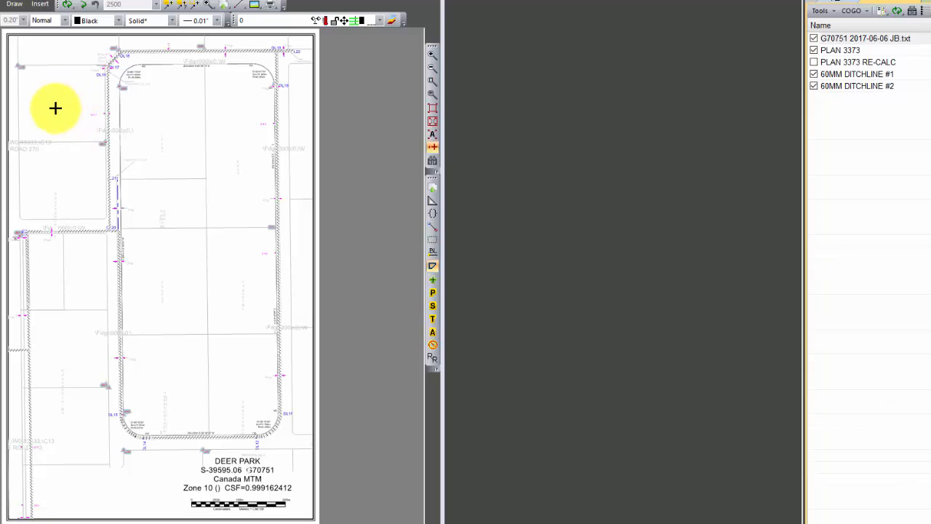
pyautogui.click(433, 81)
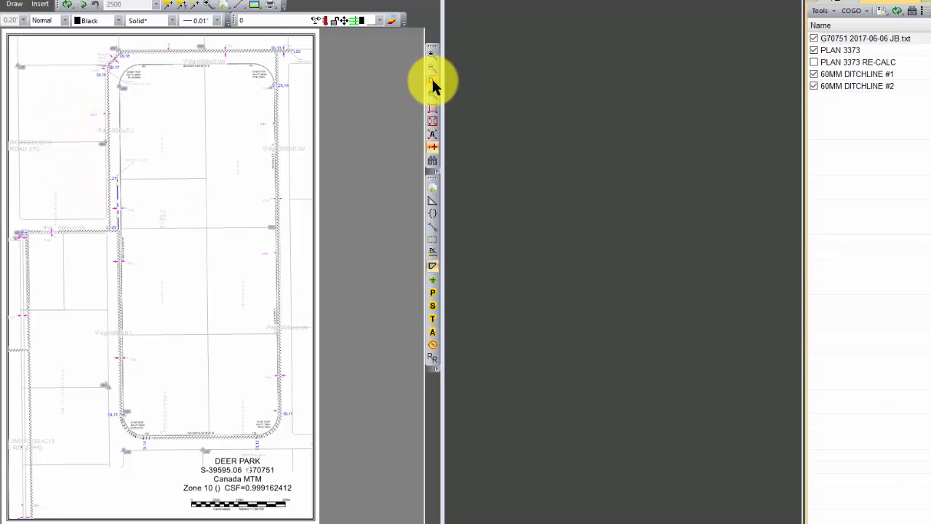
pyautogui.click(33, 58)
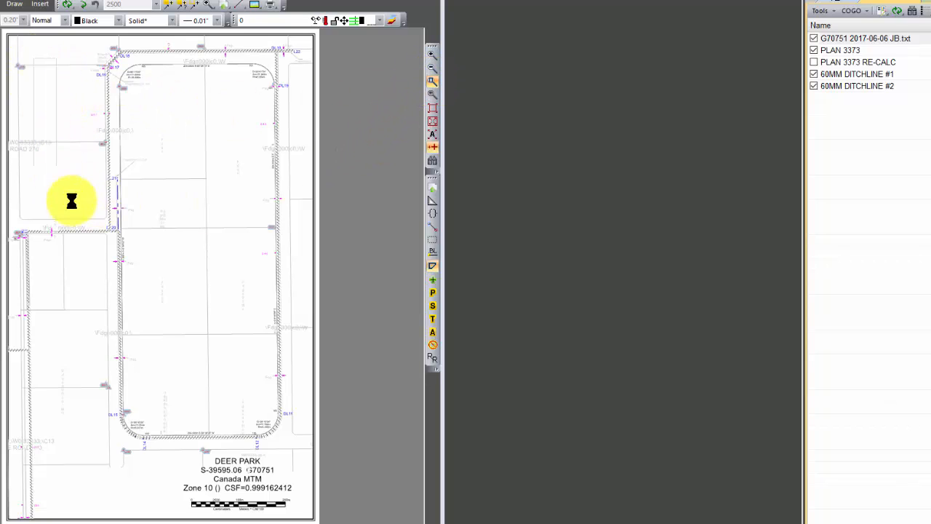
pyautogui.click(183, 270)
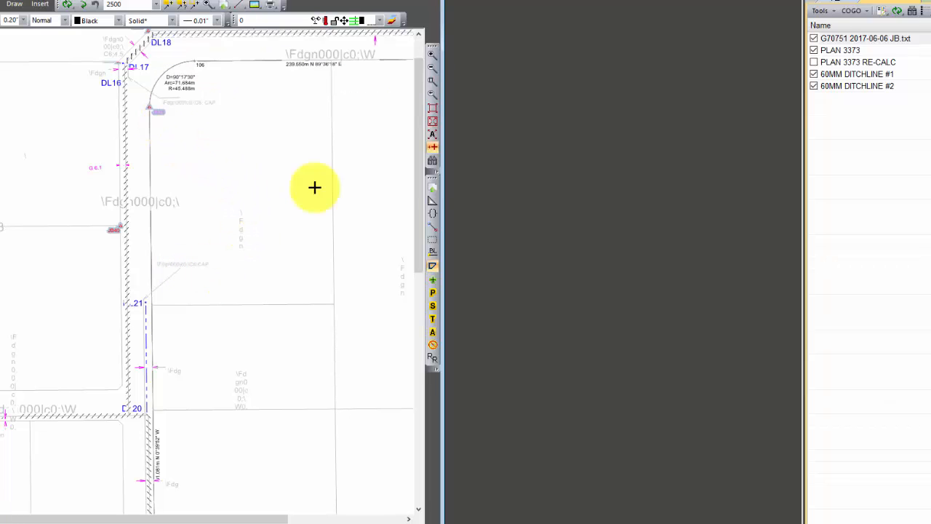
pyautogui.click(828, 51)
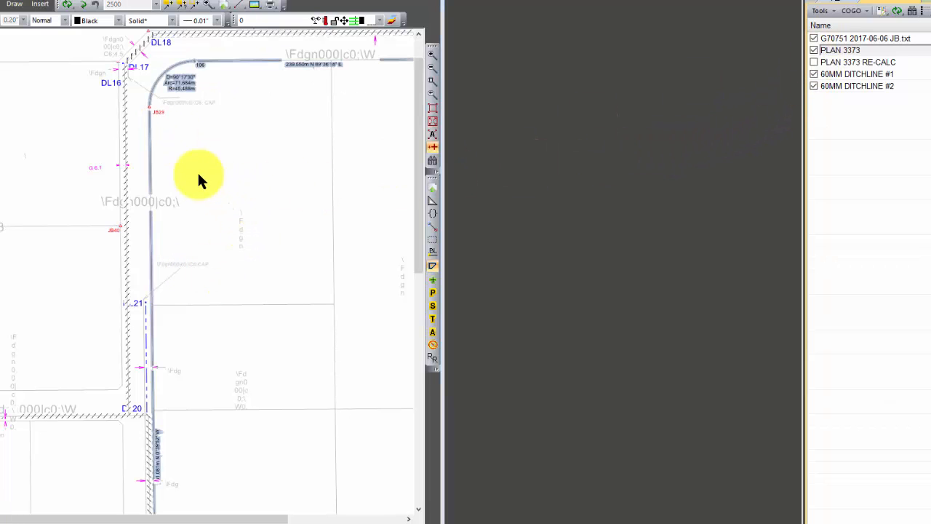
pyautogui.click(828, 77)
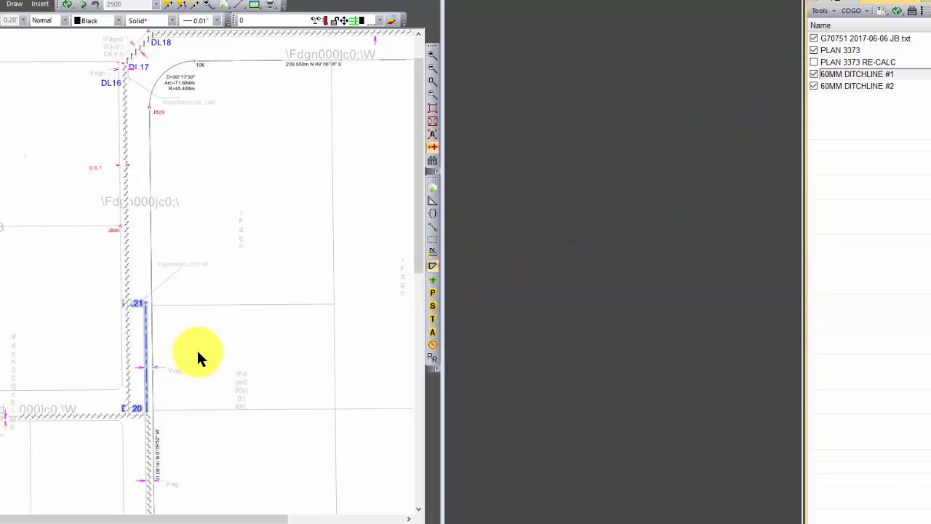
pyautogui.click(849, 88)
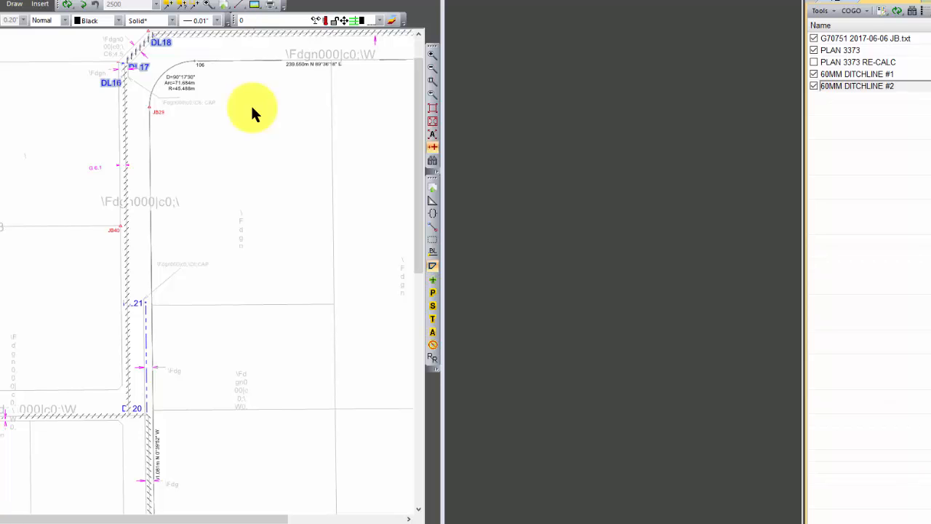
pyautogui.click(432, 264)
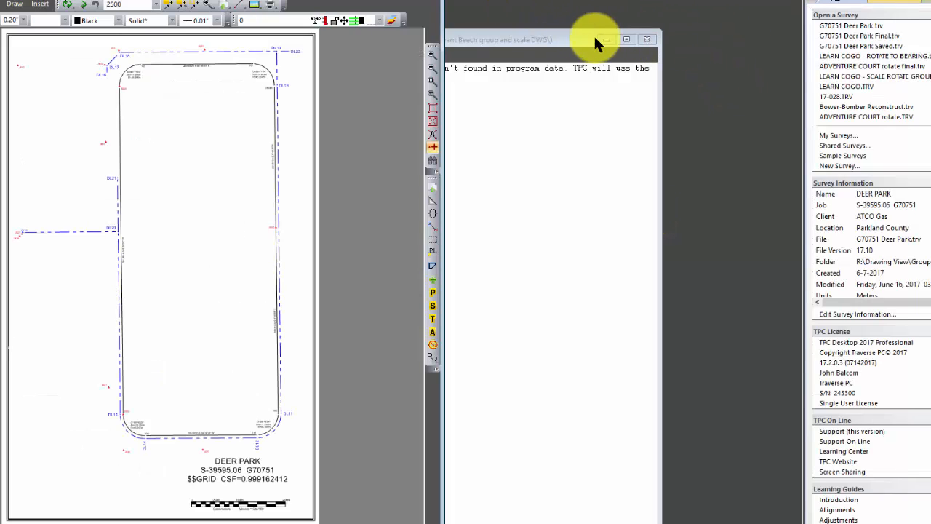
# Step: Close the message report for the G70751 Deer Park survey and add a drawing layer named XRef
pyautogui.click(645, 38)
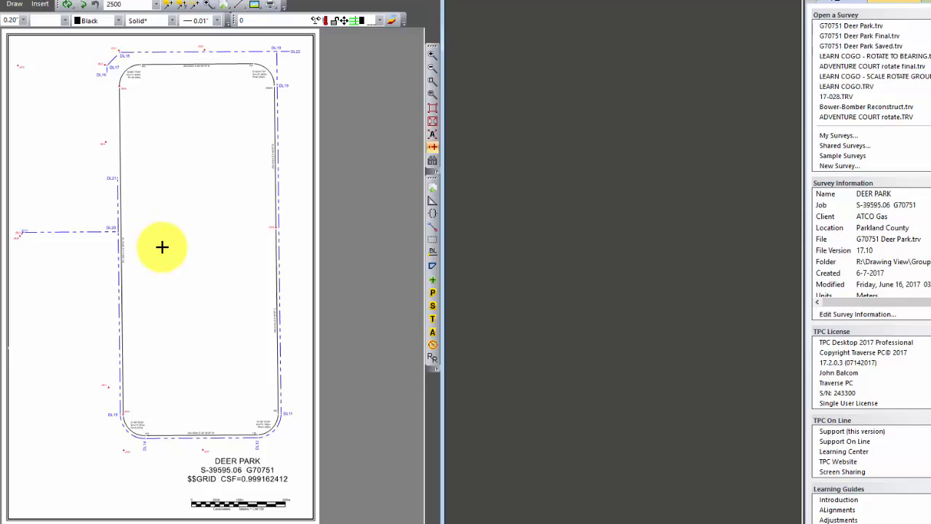
pyautogui.rightClick(52, 132)
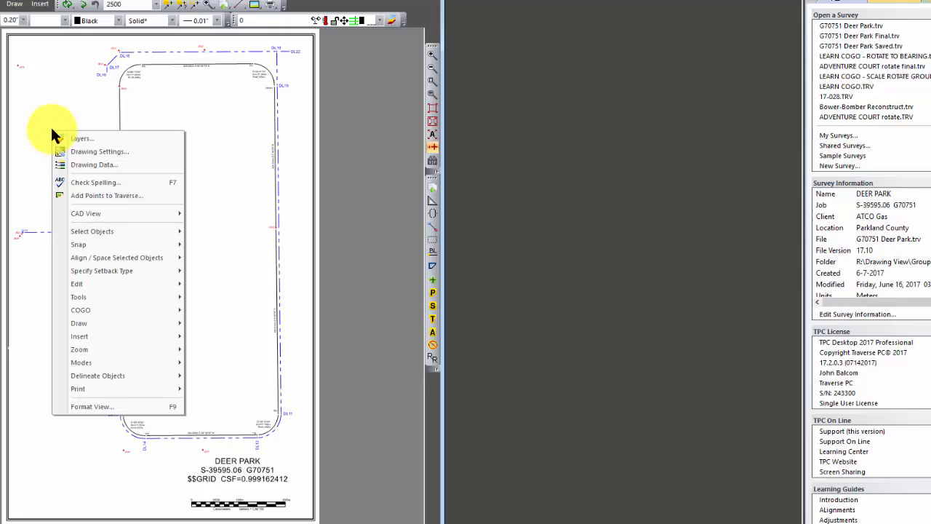
pyautogui.click(191, 131)
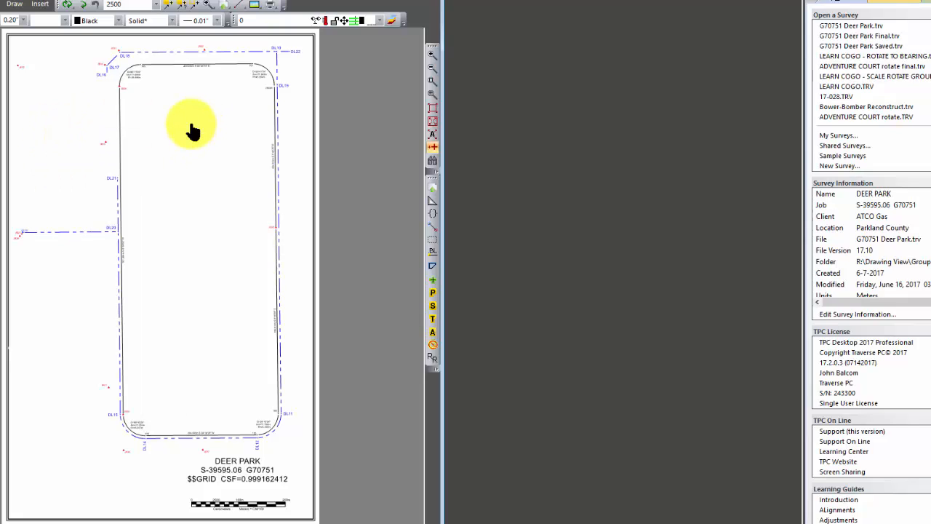
pyautogui.click(391, 22)
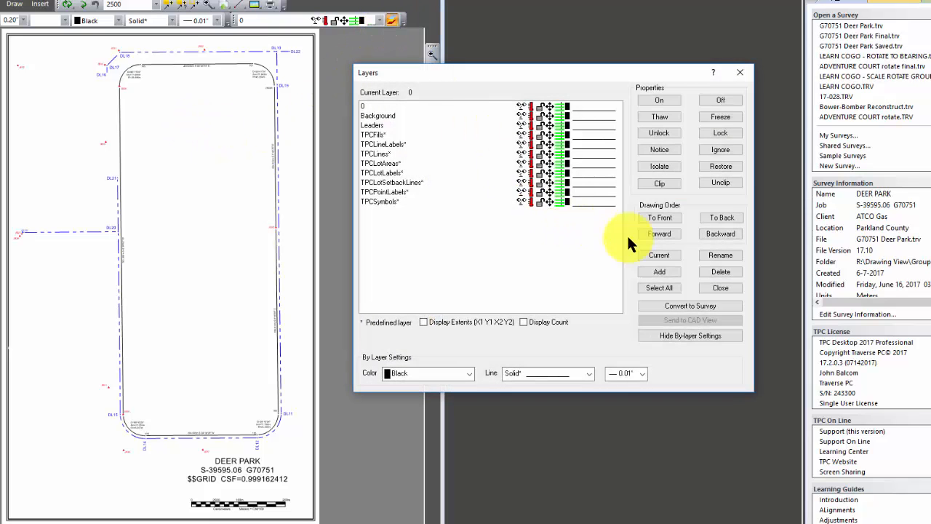
pyautogui.click(664, 271)
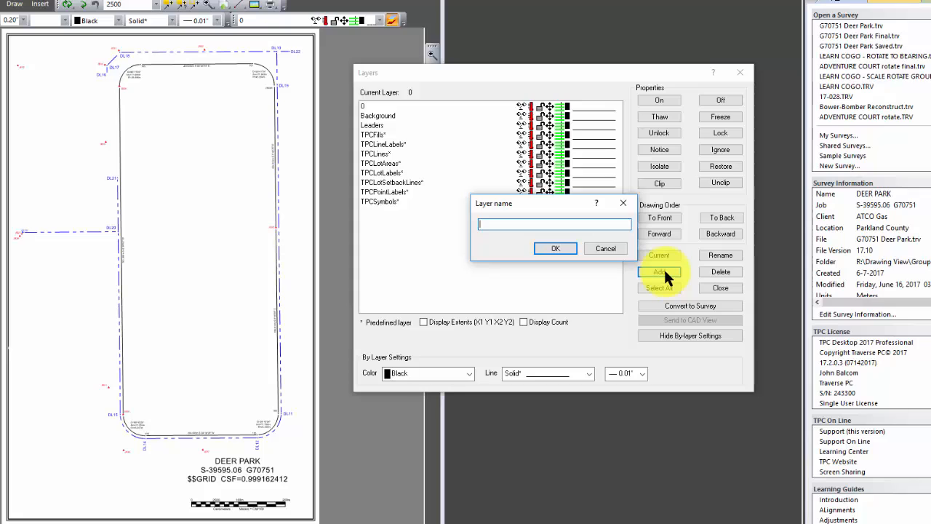
pyautogui.write('XRef')
pyautogui.click(550, 248)
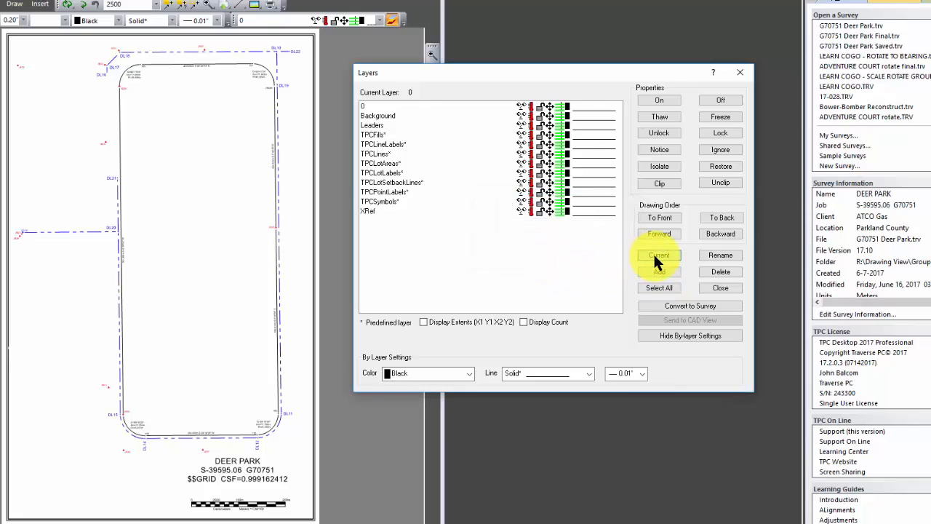
pyautogui.click(721, 288)
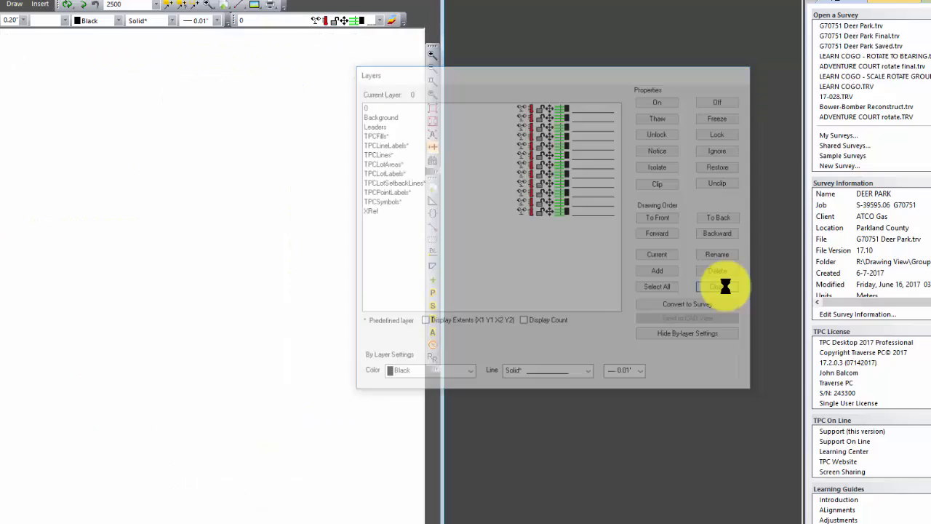
# Step: Import the DWG file G70751 XREF.dwg into the drawing without saving the survey first
pyautogui.rightClick(185, 136)
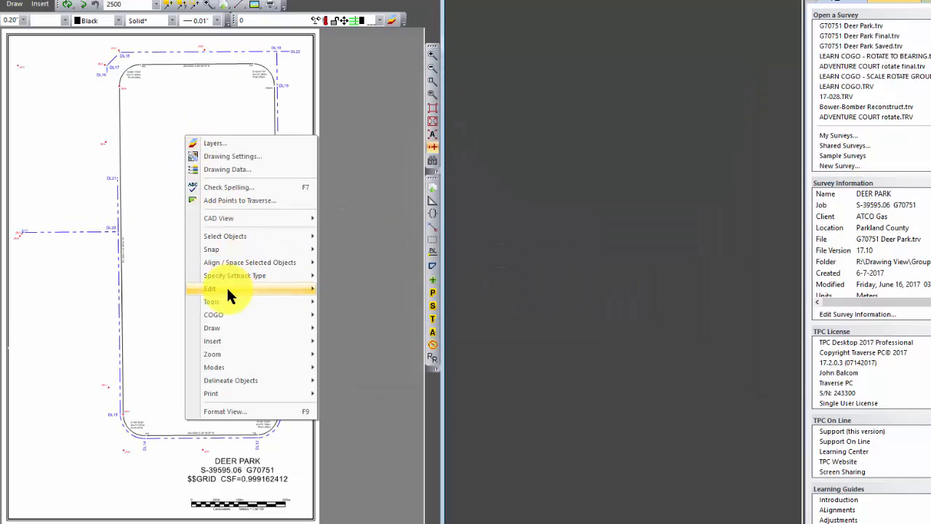
pyautogui.moveTo(226, 295)
pyautogui.click(372, 408)
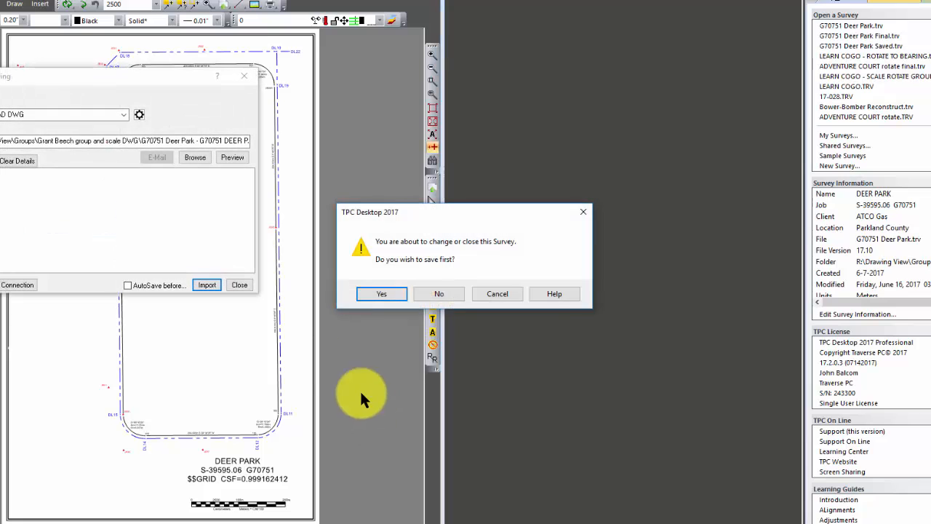
pyautogui.click(442, 294)
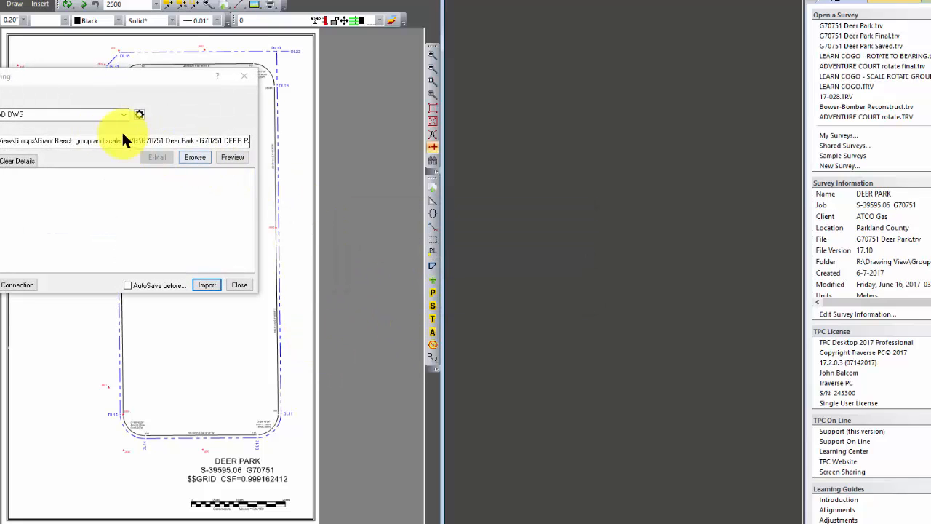
pyautogui.click(192, 158)
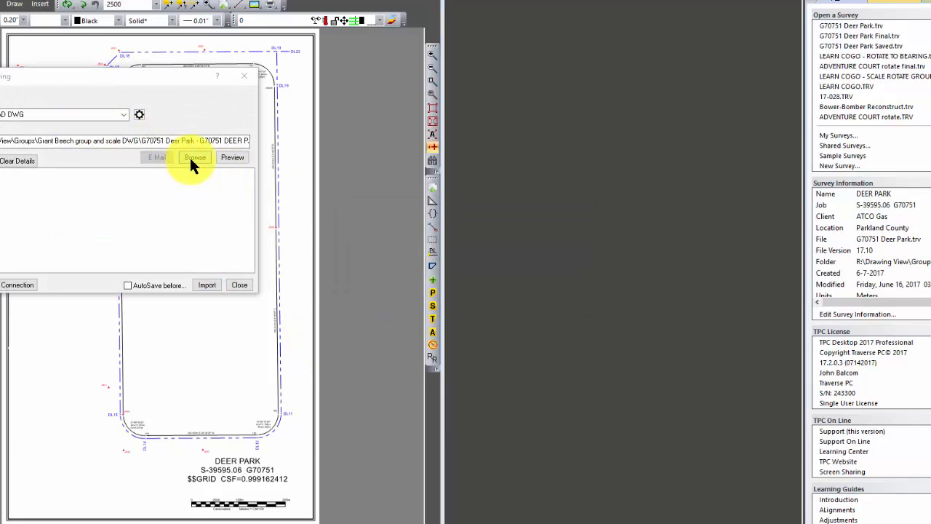
pyautogui.doubleClick(149, 109)
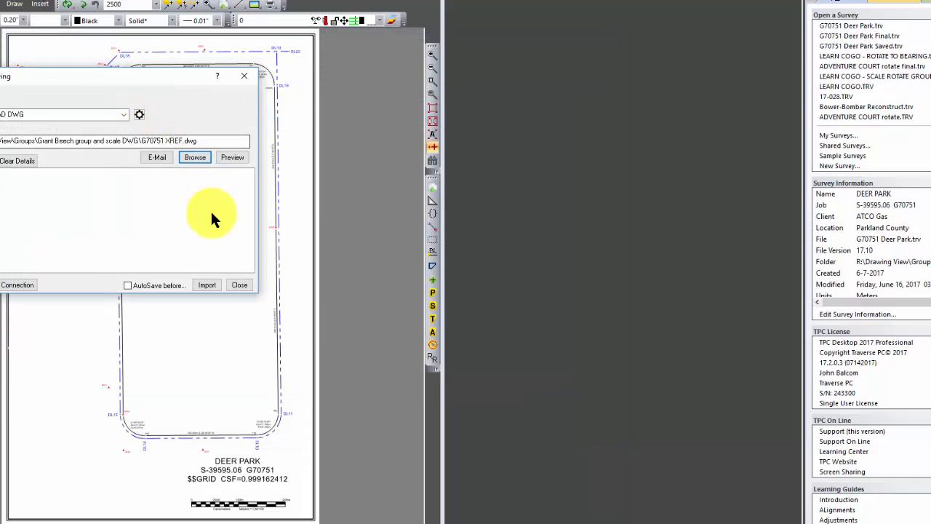
pyautogui.click(207, 284)
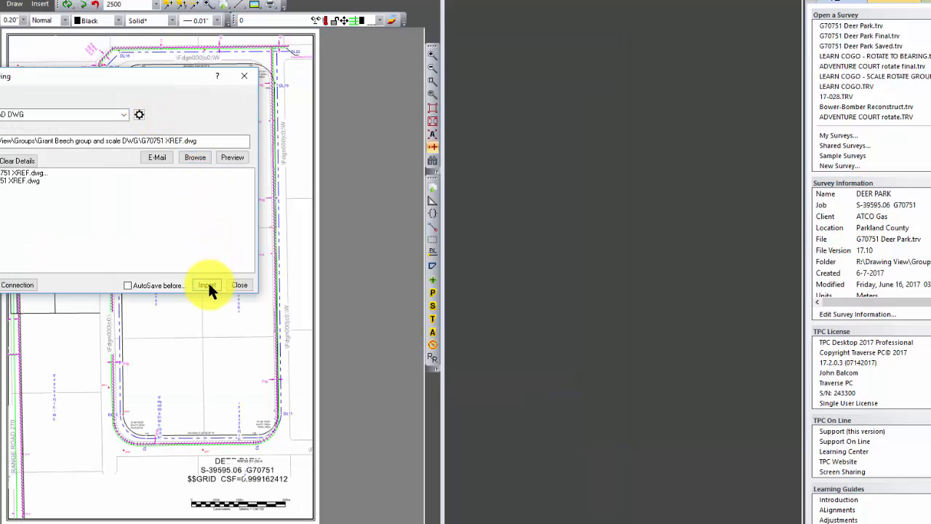
pyautogui.click(239, 284)
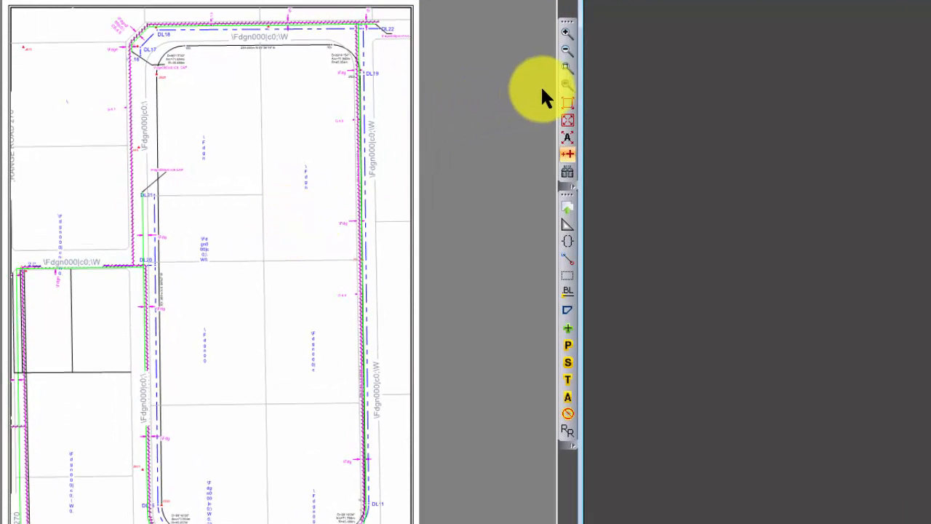
# Step: Group all the objects from the last import, G70751 XREF.dwg
pyautogui.click(565, 68)
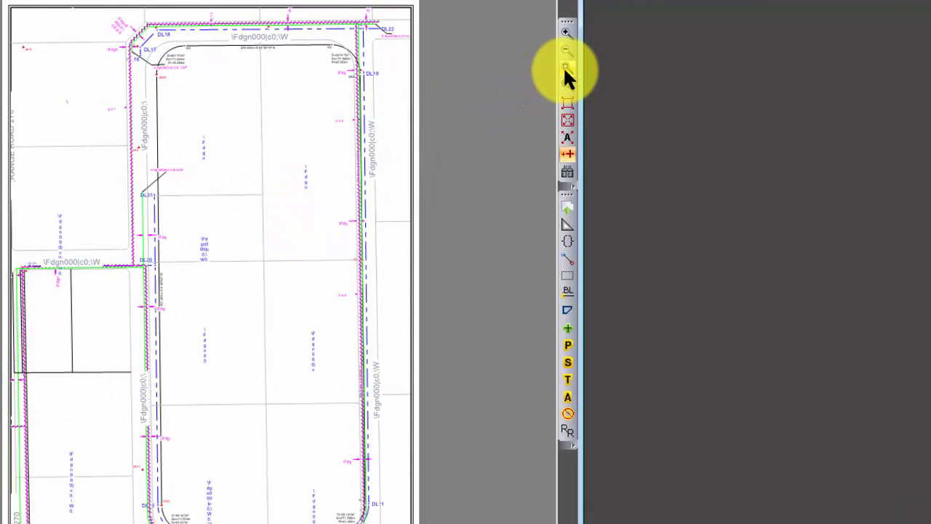
pyautogui.click(28, 22)
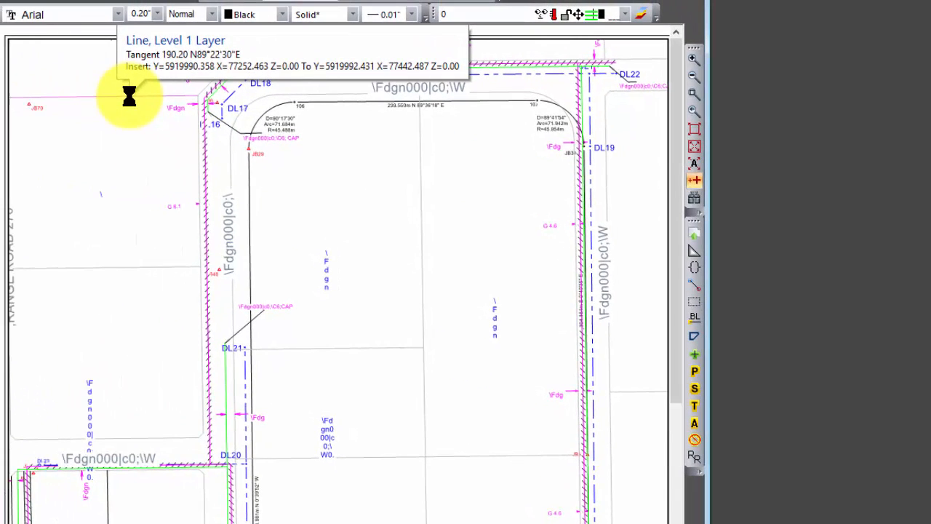
pyautogui.rightClick(129, 95)
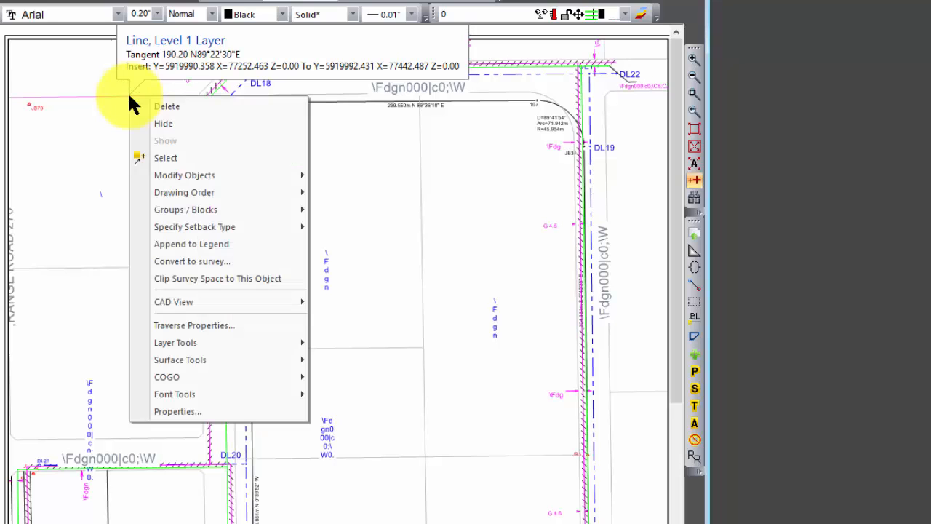
pyautogui.moveTo(186, 207)
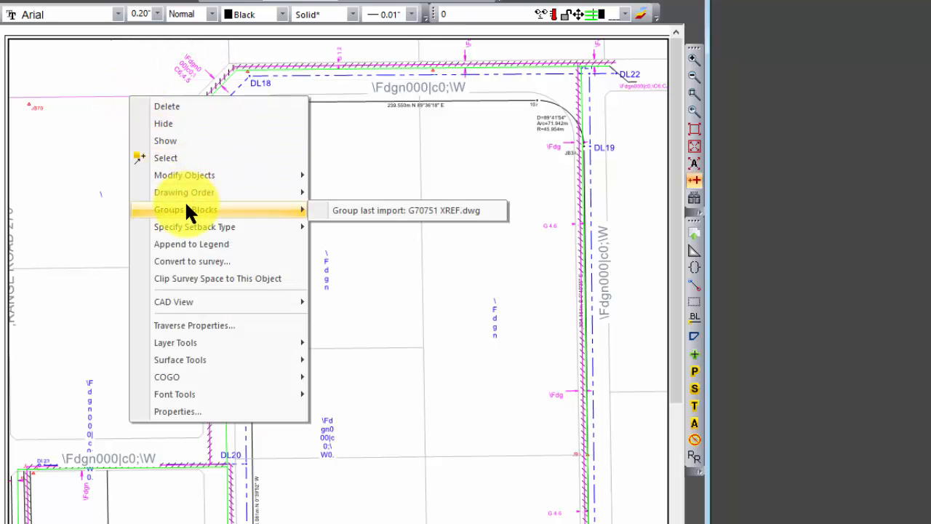
pyautogui.click(346, 211)
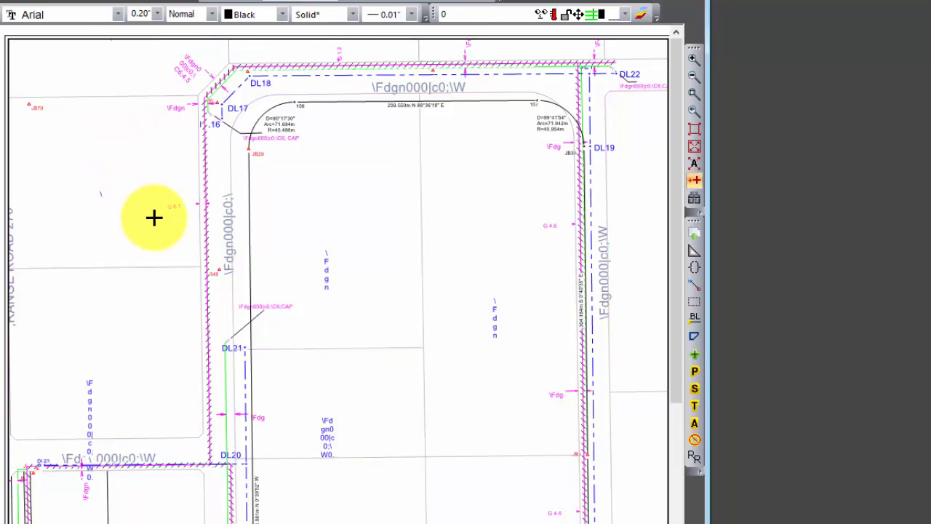
# Step: Select the imported XREF group, move it slightly upward as one object, and deselect it
pyautogui.click(124, 97)
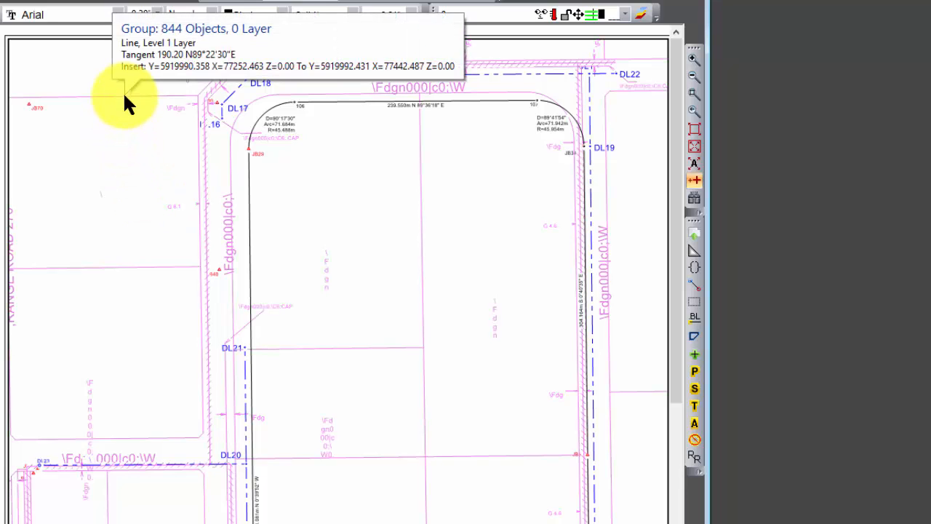
pyautogui.moveTo(124, 96)
pyautogui.mouseDown()
pyautogui.moveTo(108, 130)
pyautogui.moveTo(125, 174)
pyautogui.moveTo(166, 184)
pyautogui.moveTo(187, 162)
pyautogui.moveTo(150, 110)
pyautogui.moveTo(140, 107)
pyautogui.moveTo(156, 121)
pyautogui.moveTo(137, 104)
pyautogui.moveTo(152, 133)
pyautogui.moveTo(125, 139)
pyautogui.moveTo(94, 124)
pyautogui.moveTo(96, 103)
pyautogui.moveTo(125, 91)
pyautogui.mouseUp()
pyautogui.click(105, 165)
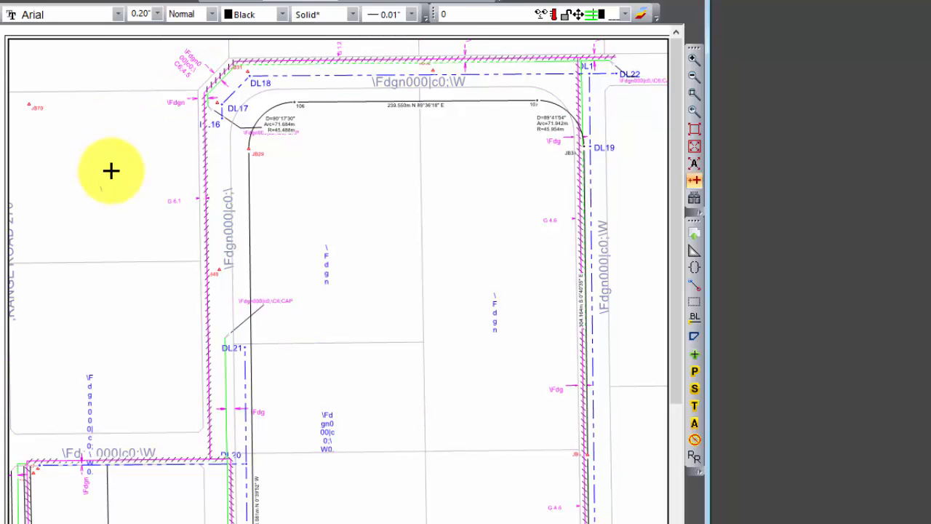
# Step: Start referencing the XREF group to the survey, pairing the 106 end of tangent 106–107 with the matching end of the group line above it
pyautogui.click(695, 93)
pyautogui.moveTo(211, 62); pyautogui.dragTo(410, 246)
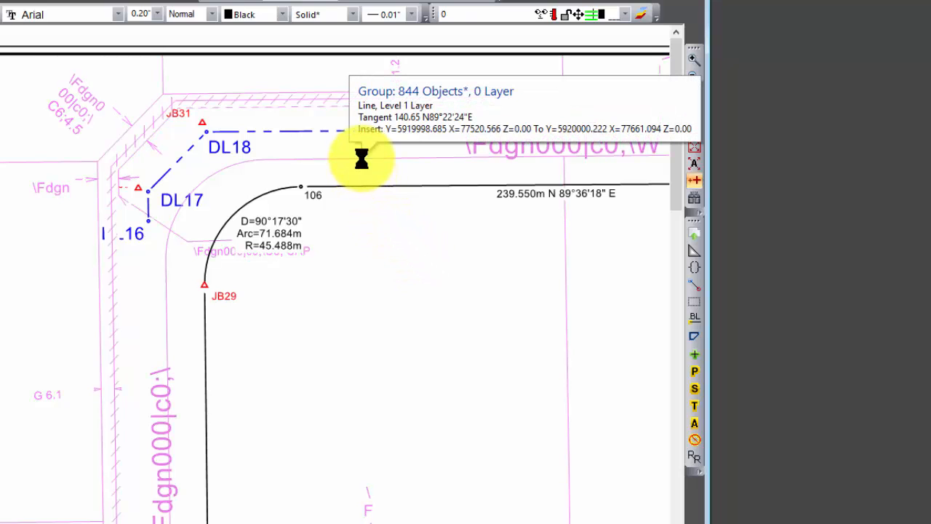
pyautogui.rightClick(360, 155)
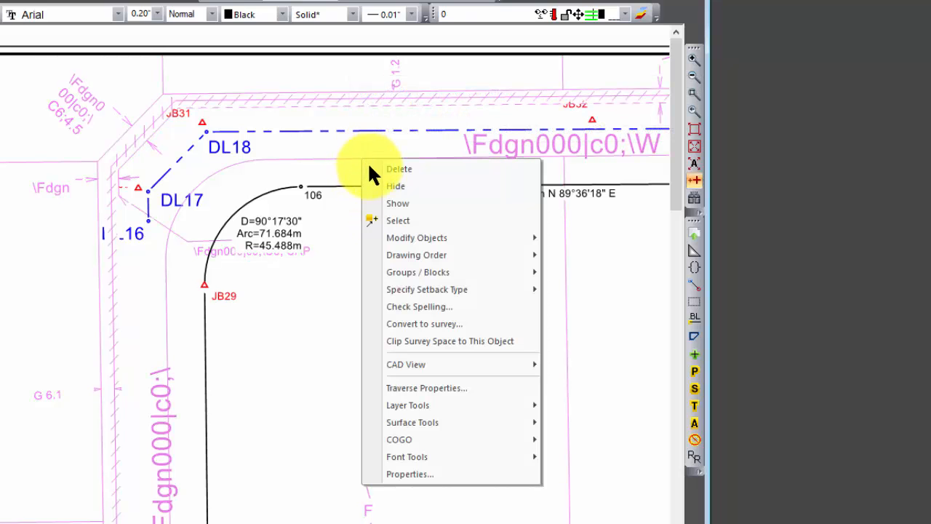
pyautogui.moveTo(469, 270)
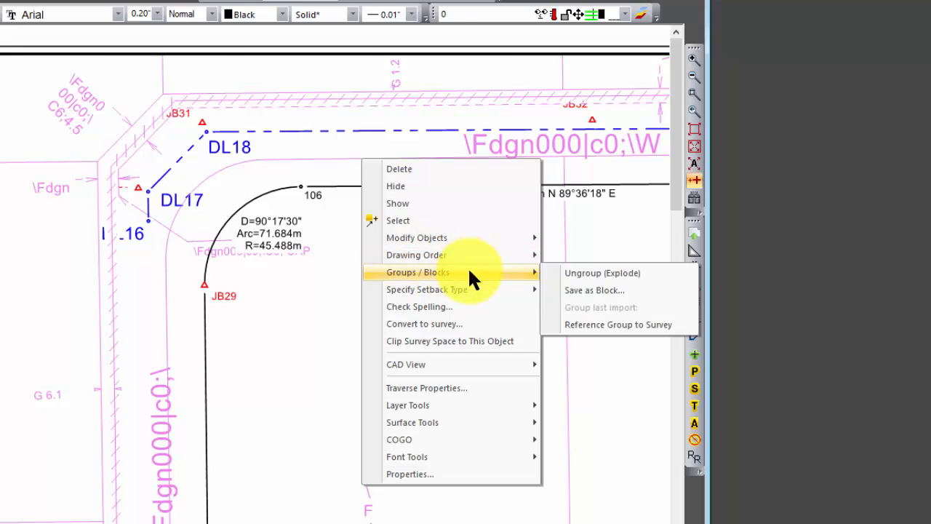
pyautogui.click(608, 325)
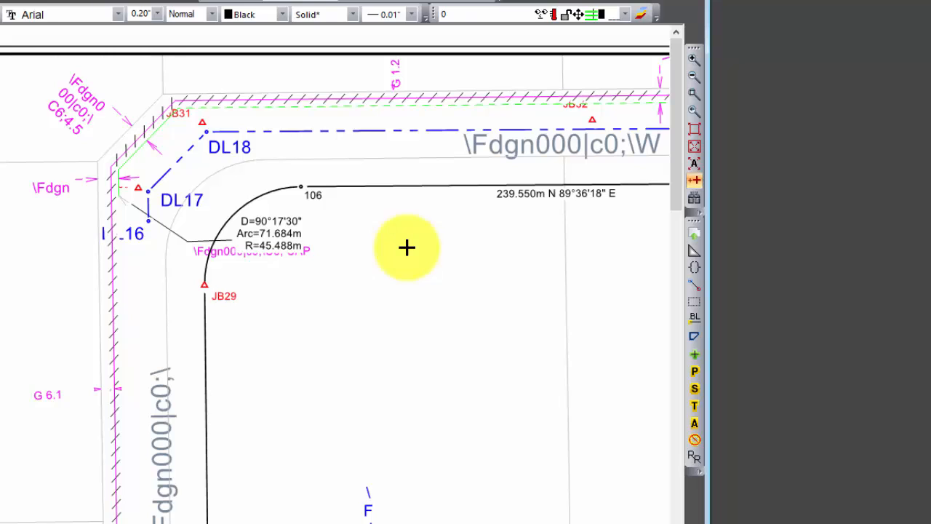
pyautogui.click(335, 193)
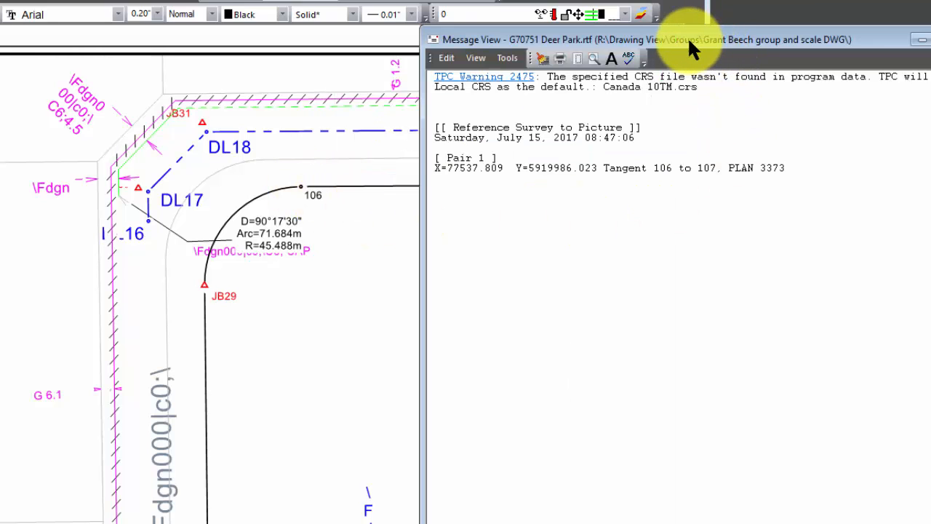
pyautogui.moveTo(708, 41)
pyautogui.mouseDown()
pyautogui.moveTo(806, 56)
pyautogui.moveTo(930, 8)
pyautogui.mouseUp()
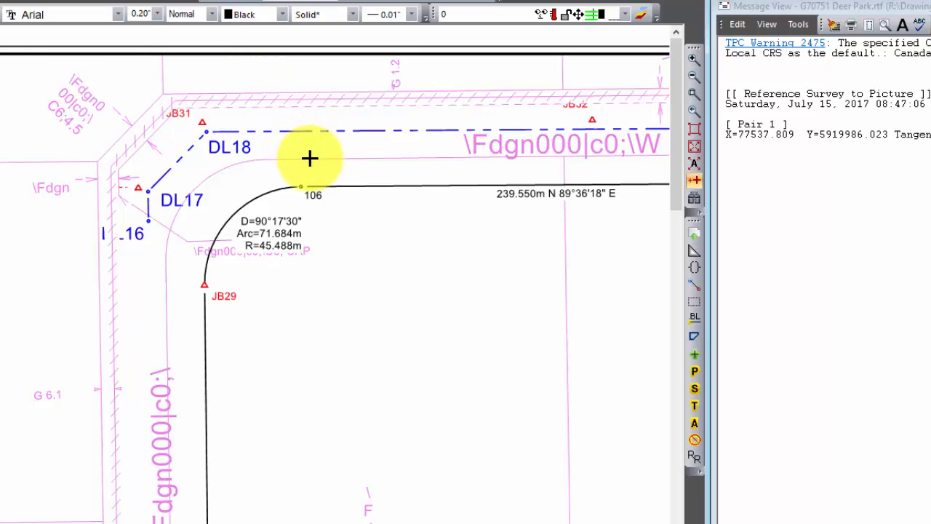
pyautogui.moveTo(310, 158)
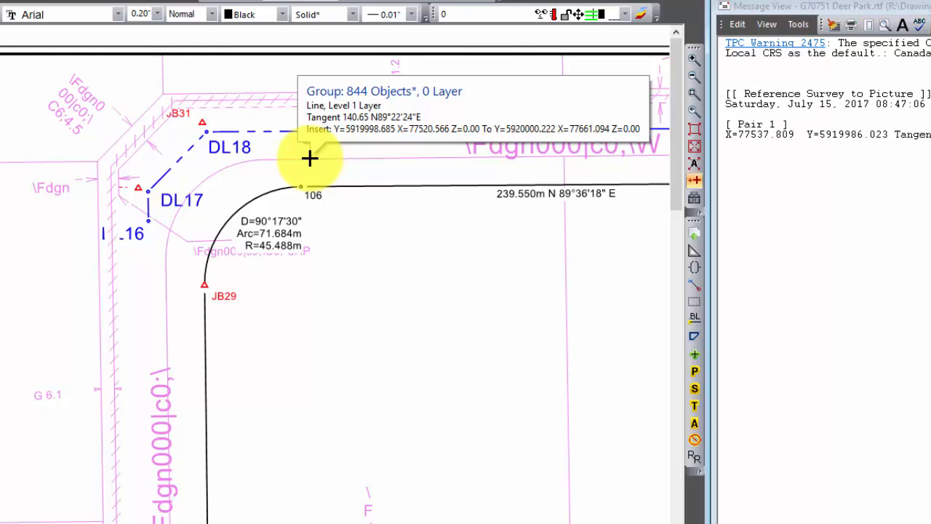
pyautogui.click(311, 166)
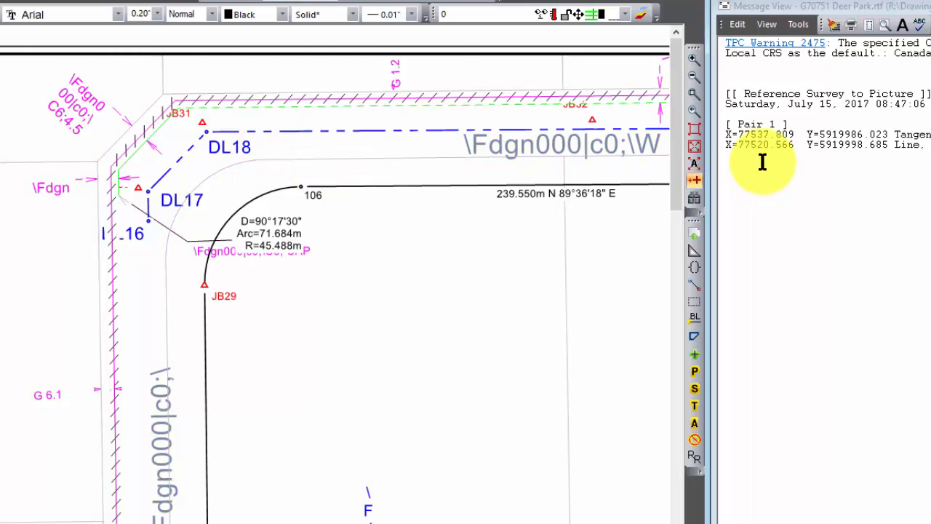
# Step: Pair the 103 end of tangent 102–103 with the matching group line end below it, and read the resulting reference report
pyautogui.moveTo(673, 123)
pyautogui.mouseDown()
pyautogui.moveTo(691, 313)
pyautogui.moveTo(679, 505)
pyautogui.mouseUp()
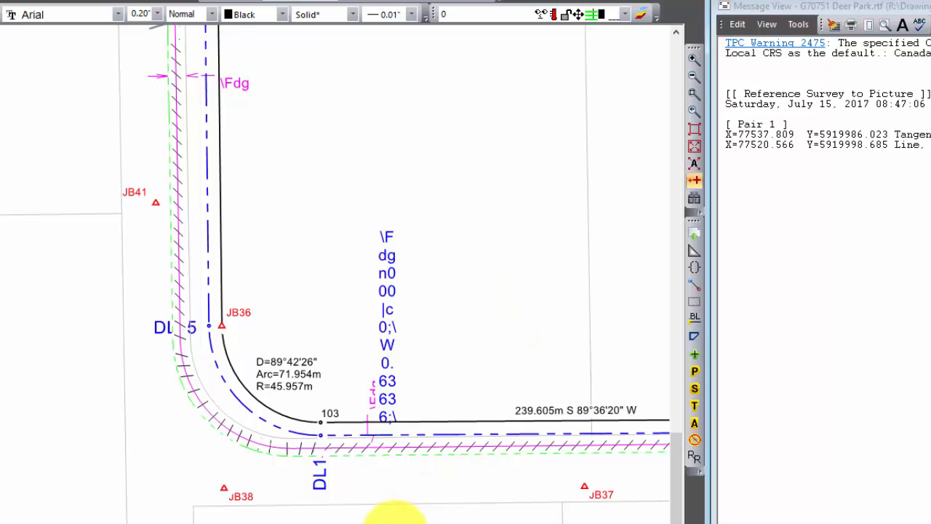
pyautogui.scroll(2, 385, 502)
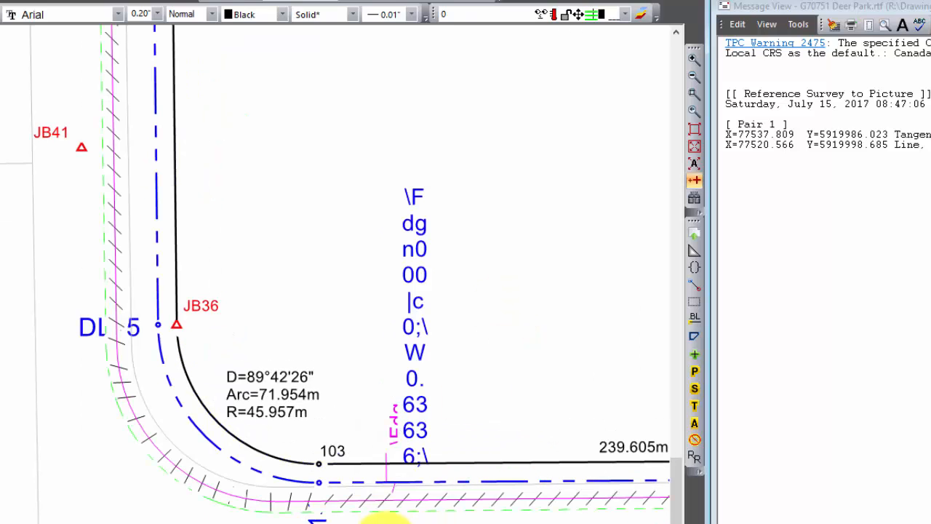
pyautogui.click(358, 462)
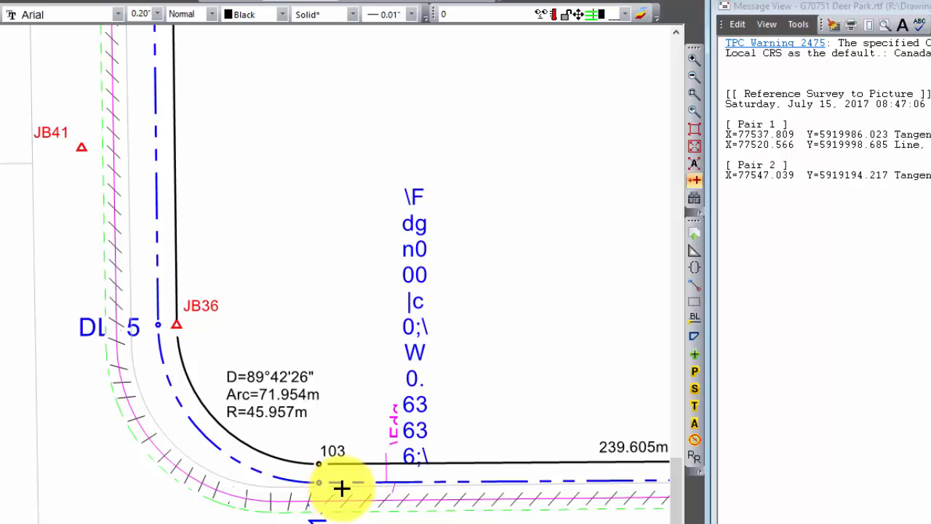
pyautogui.moveTo(342, 487)
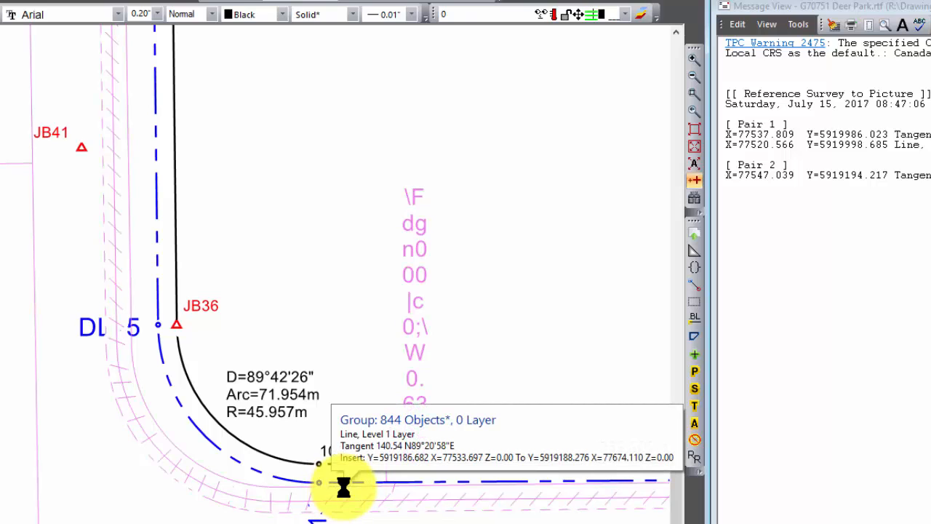
pyautogui.click(343, 484)
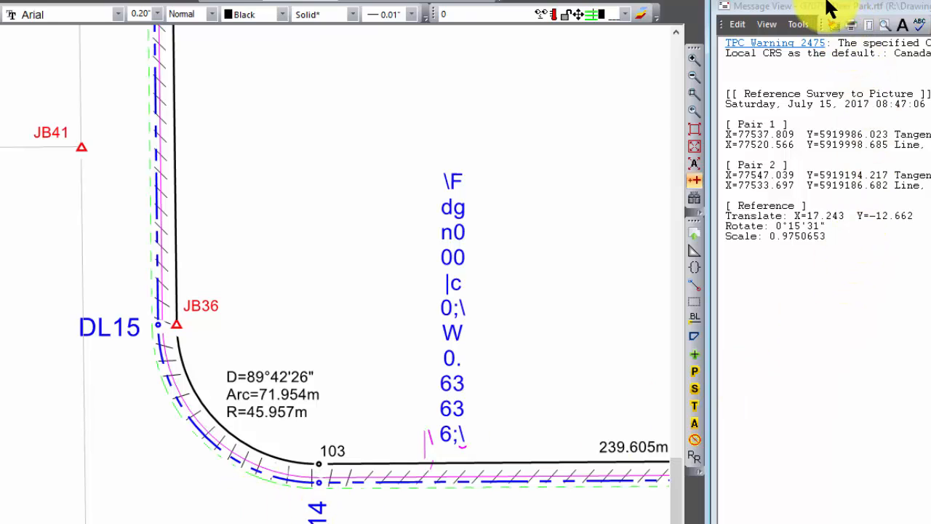
pyautogui.moveTo(829, 8); pyautogui.dragTo(800, 11)
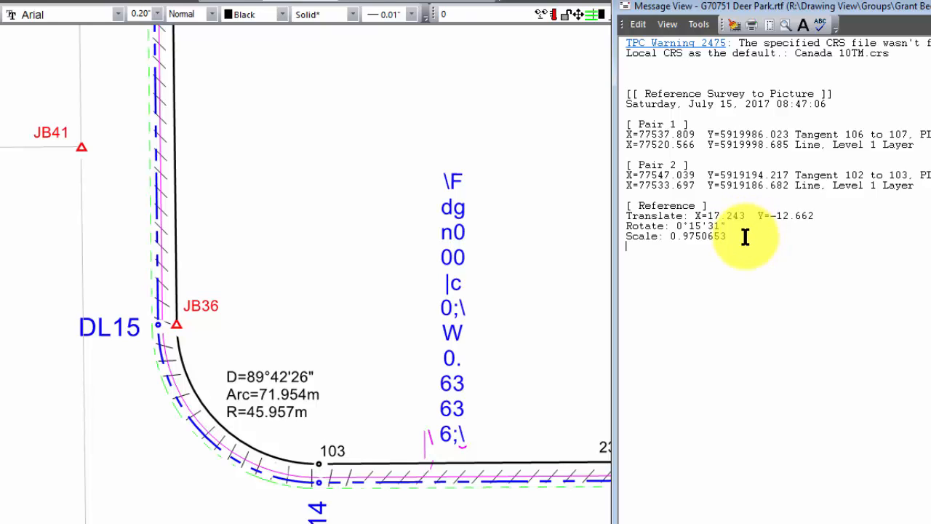
pyautogui.moveTo(615, 288)
pyautogui.mouseDown()
pyautogui.moveTo(744, 283)
pyautogui.moveTo(742, 291)
pyautogui.mouseUp()
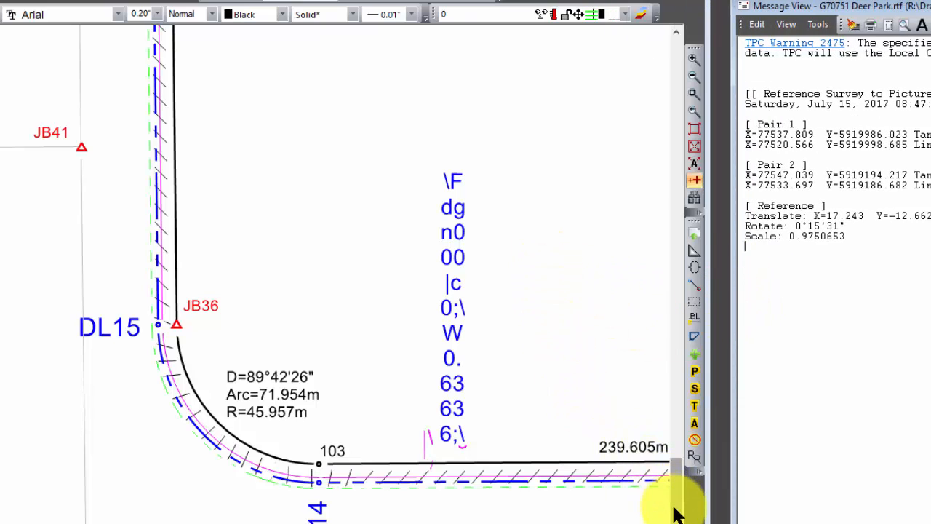
# Step: Set the XREF group's color to Silver and assign it to the XRef layer
pyautogui.moveTo(673, 507)
pyautogui.mouseDown()
pyautogui.moveTo(640, 297)
pyautogui.moveTo(619, 340)
pyautogui.mouseUp()
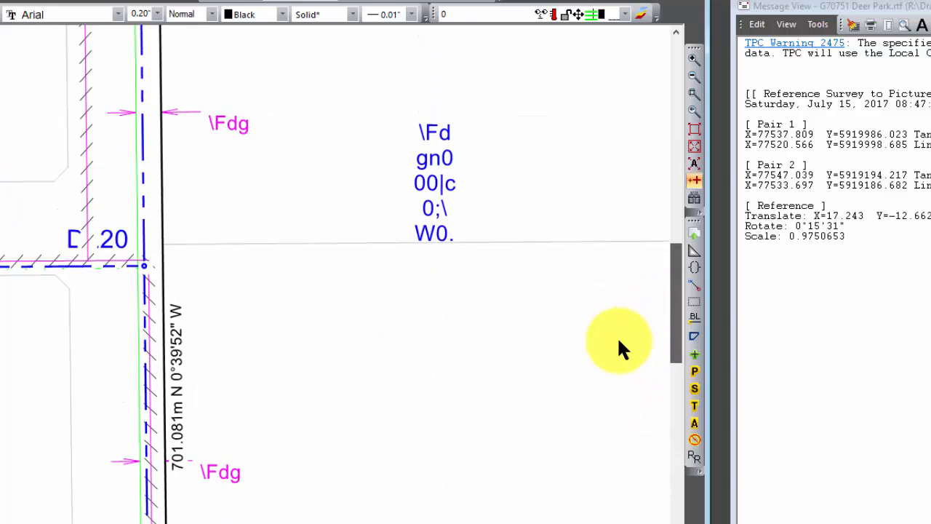
pyautogui.scroll(-5, 615, 339)
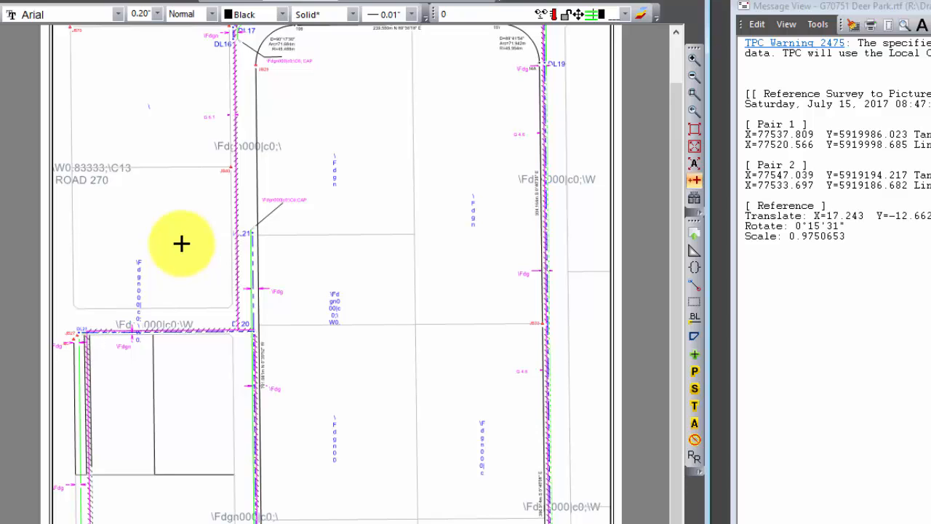
pyautogui.moveTo(178, 169)
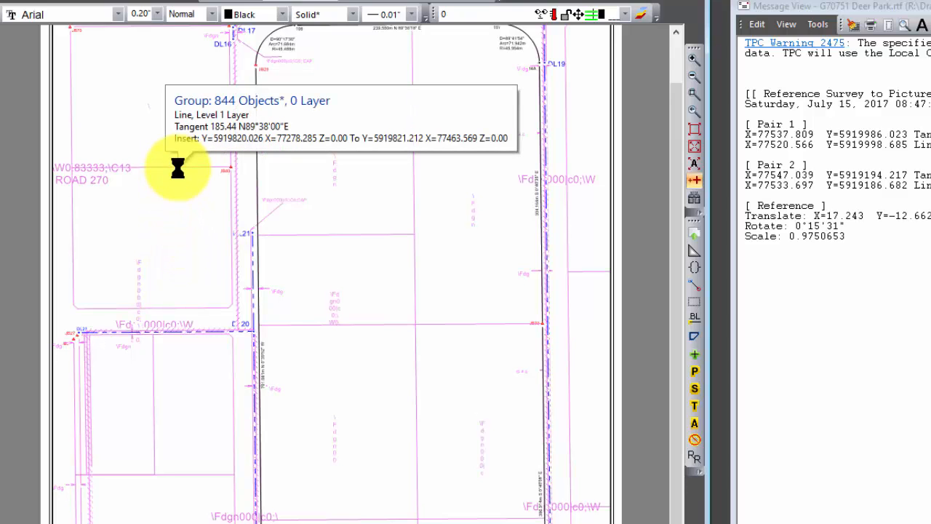
pyautogui.rightClick(177, 167)
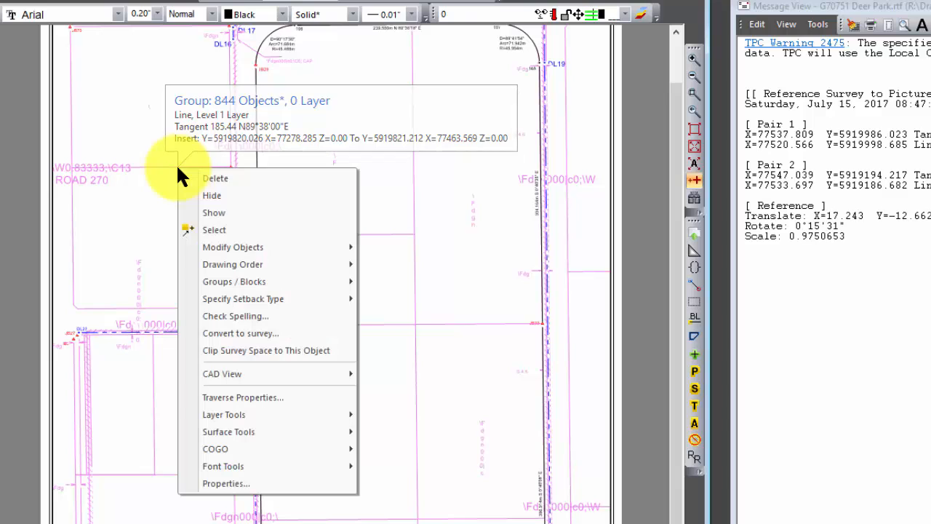
pyautogui.moveTo(233, 248)
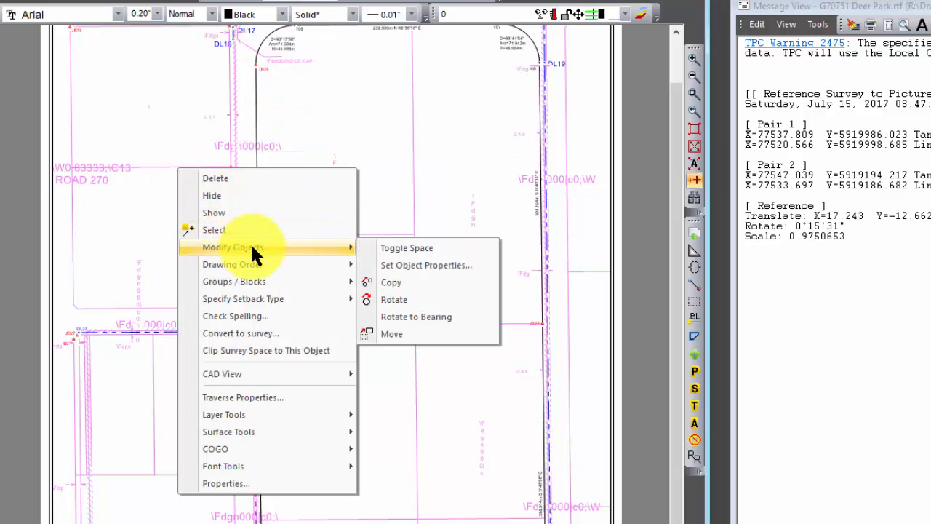
pyautogui.click(396, 266)
pyautogui.click(690, 270)
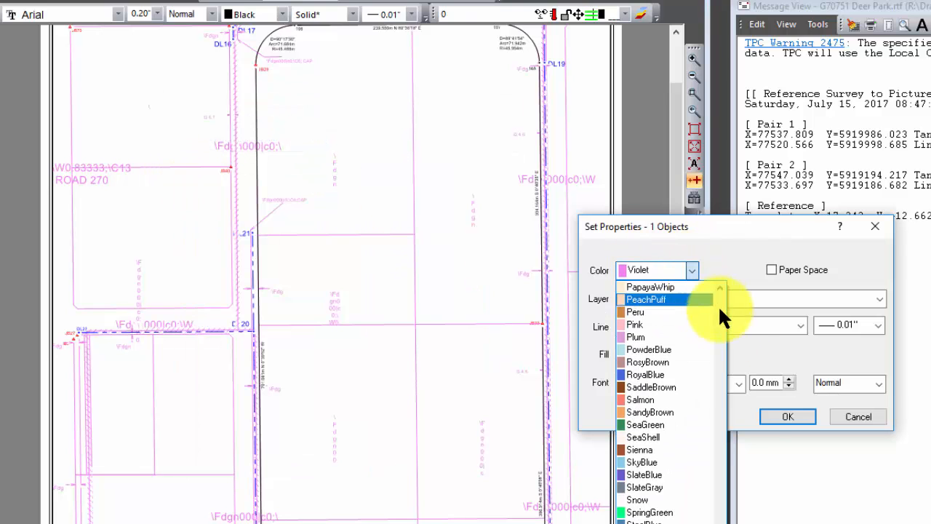
pyautogui.moveTo(714, 520); pyautogui.dragTo(713, 327)
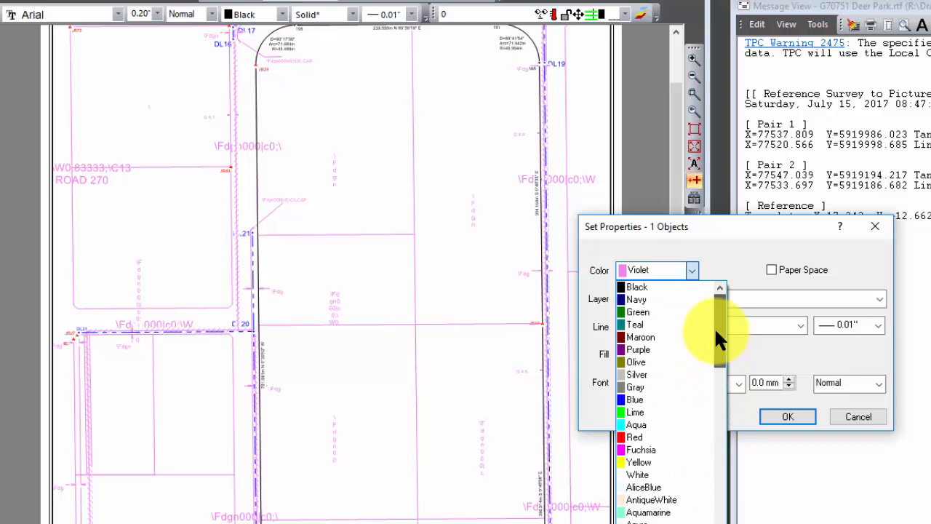
pyautogui.click(638, 374)
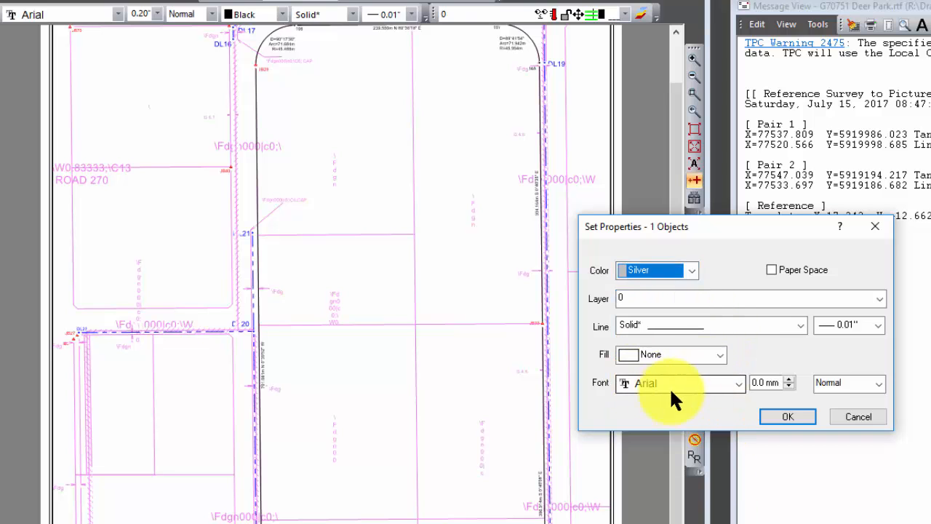
pyautogui.click(878, 298)
pyautogui.click(628, 475)
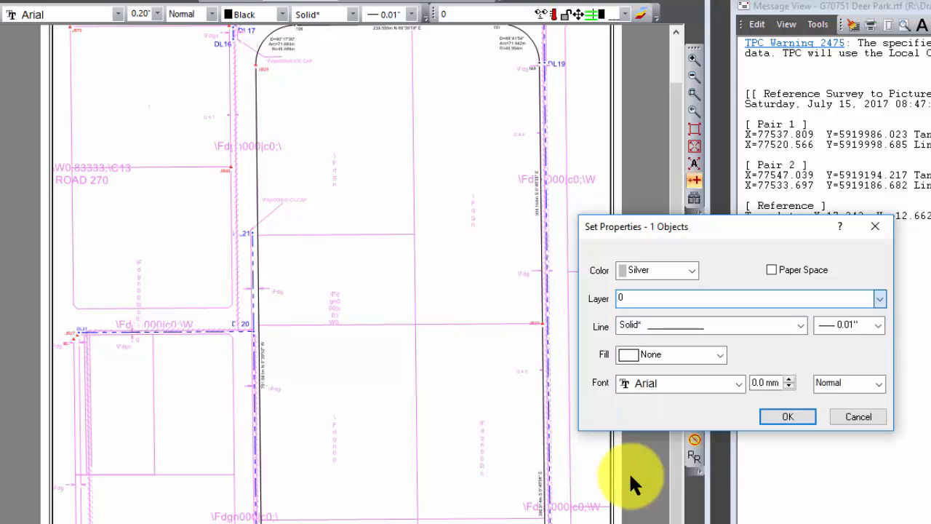
pyautogui.click(776, 417)
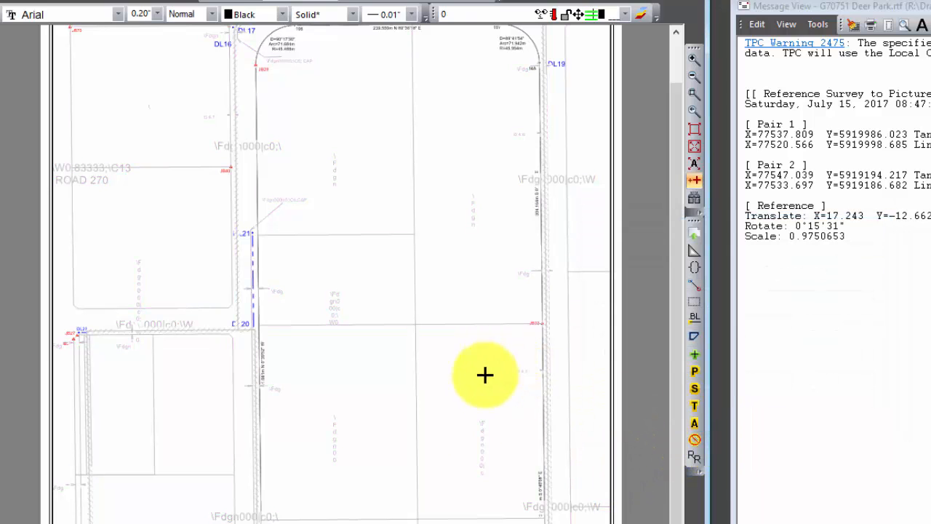
# Step: Select the XREF group and lock its XRef layer
pyautogui.click(173, 167)
pyautogui.rightClick(173, 167)
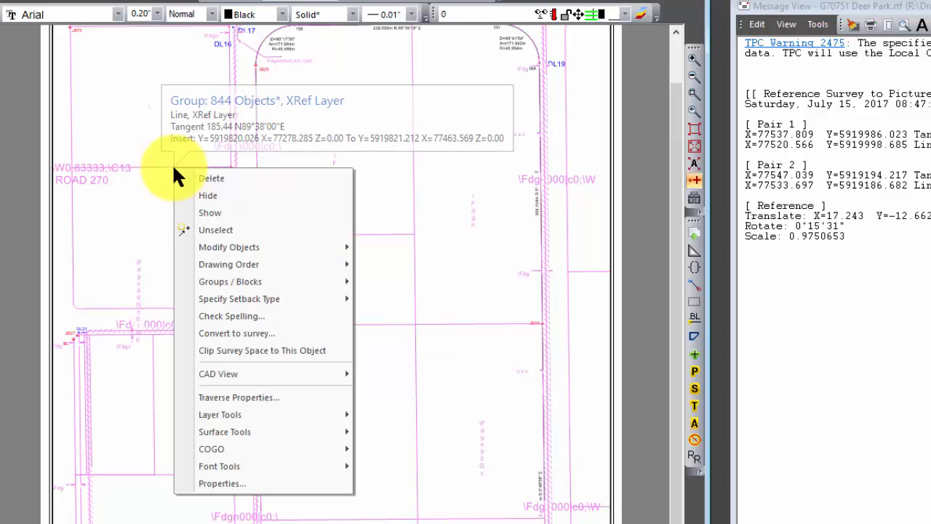
pyautogui.moveTo(241, 429)
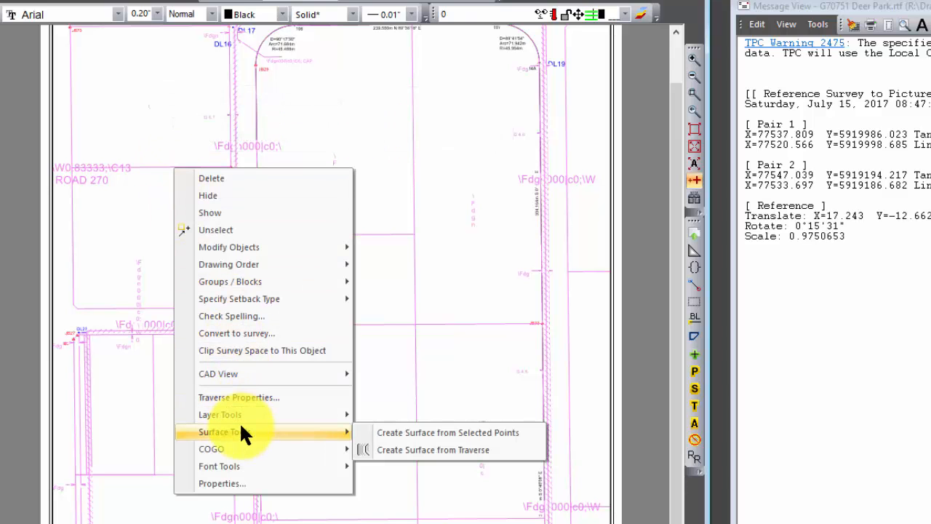
pyautogui.moveTo(243, 413)
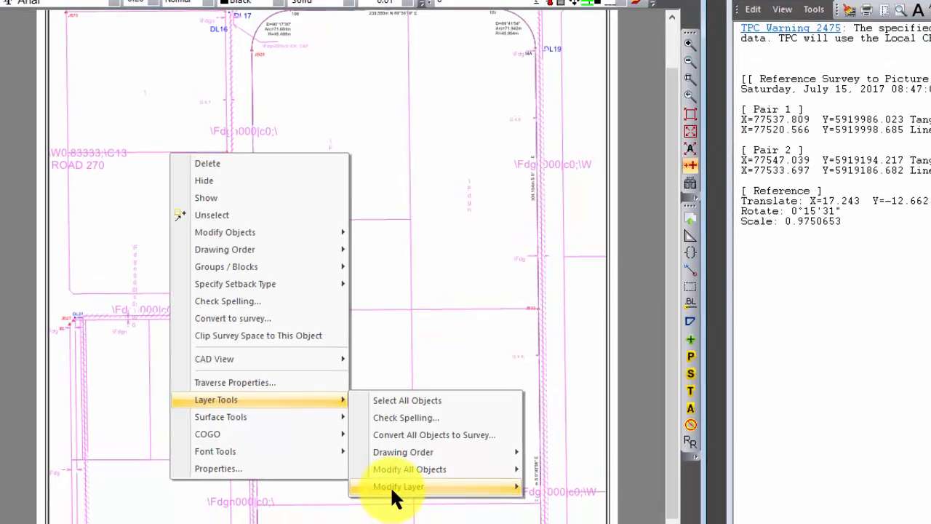
pyautogui.click(555, 514)
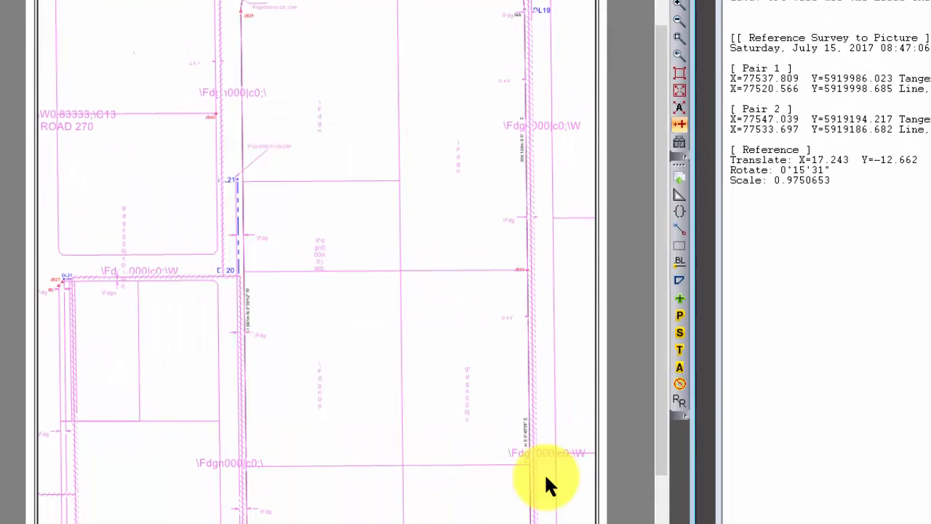
# Step: Try to move the XREF group on the locked XRef layer, and deselect it
pyautogui.click(163, 120)
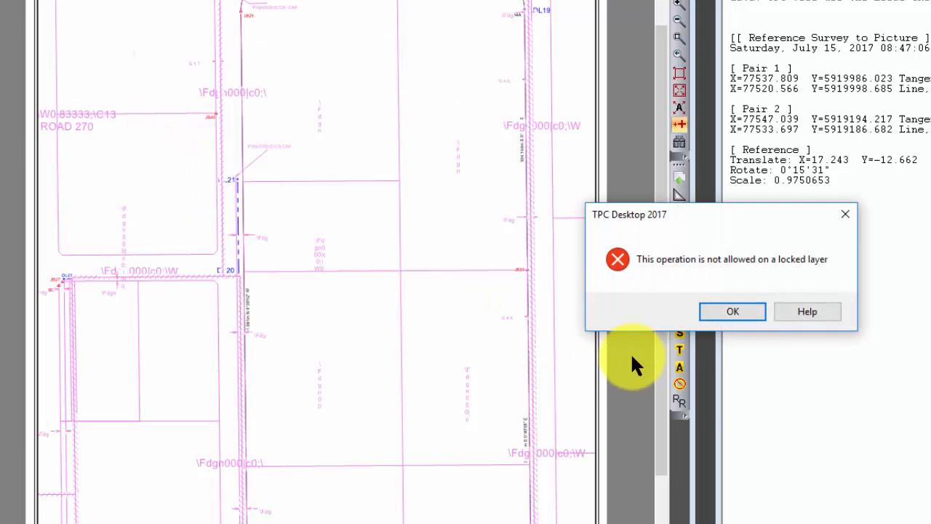
pyautogui.click(735, 307)
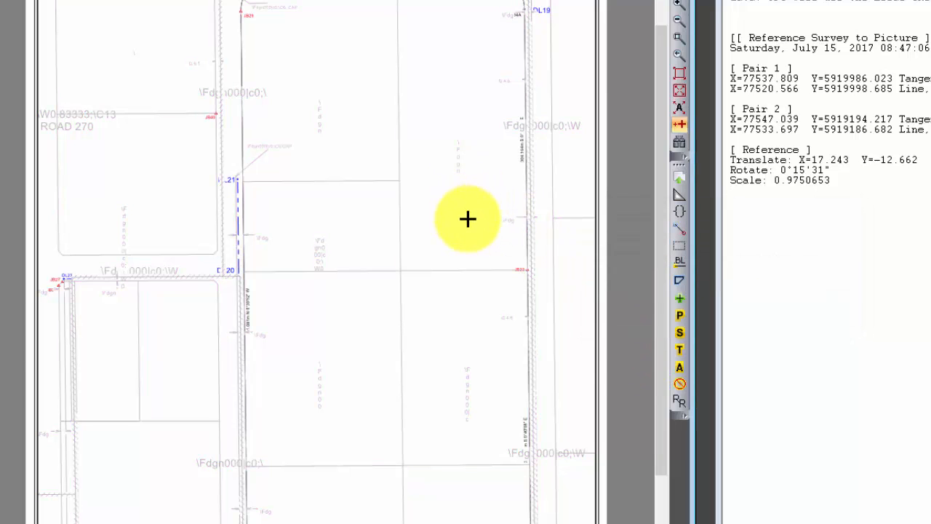
pyautogui.moveTo(659, 176)
pyautogui.mouseDown()
pyautogui.moveTo(645, 138)
pyautogui.moveTo(624, 120)
pyautogui.mouseUp()
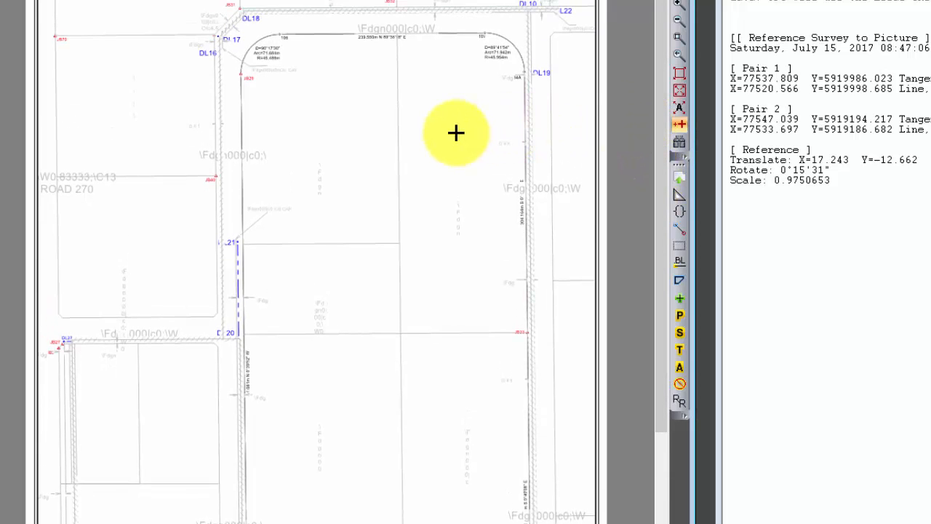